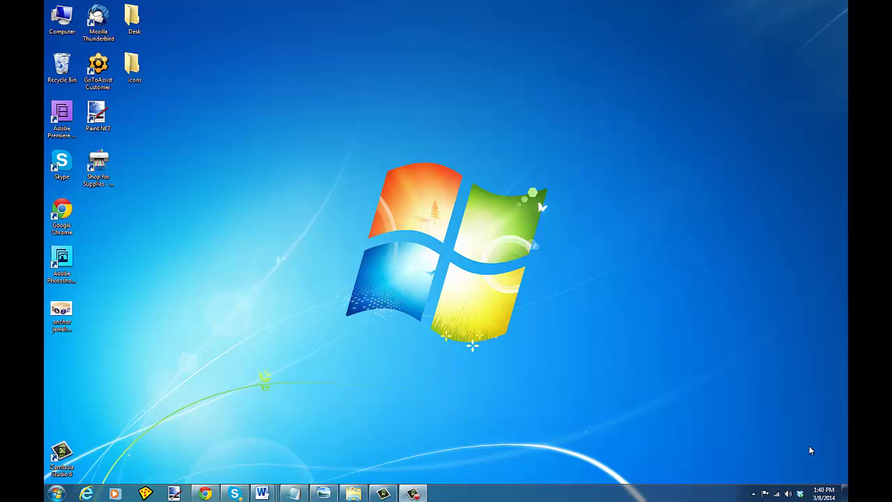
Open the Computer window from the Start menu, showing Local Disk (C:) and iCloud Photos.
click(354, 493)
click(62, 494)
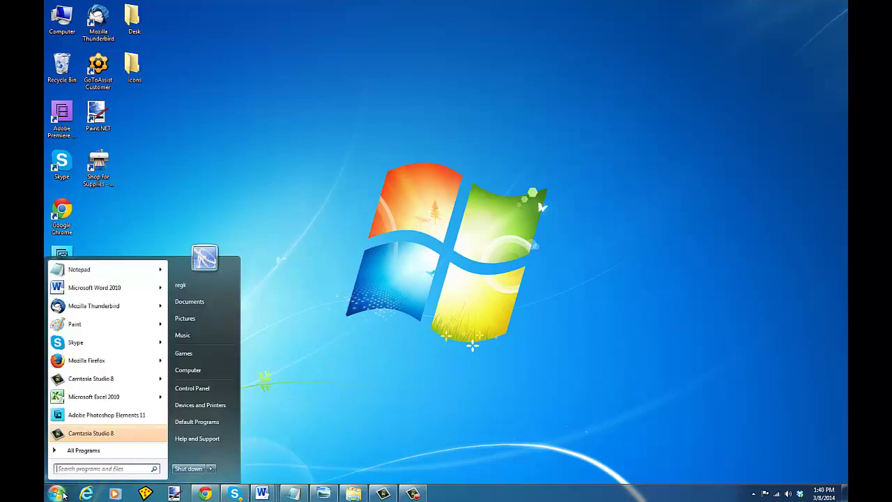
click(180, 370)
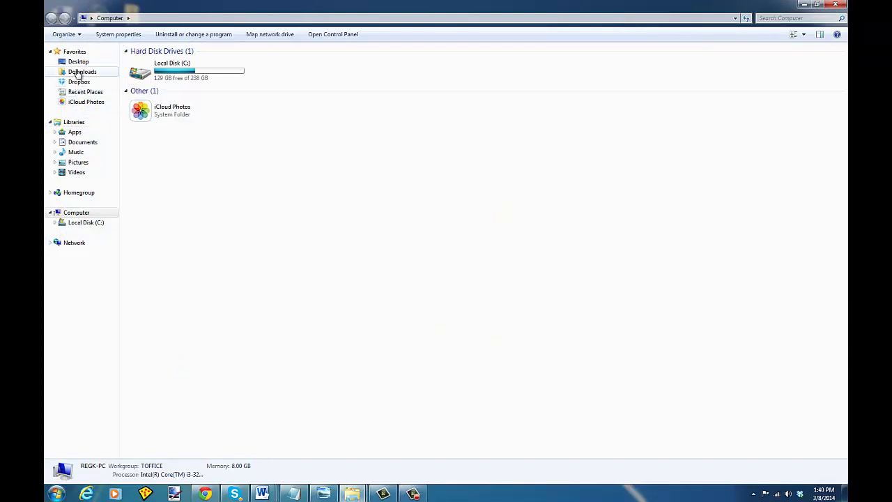
Open the bracelet photo IMG_0456.JPG from iCloud's My Photo Stream in Photoshop Elements.
click(80, 104)
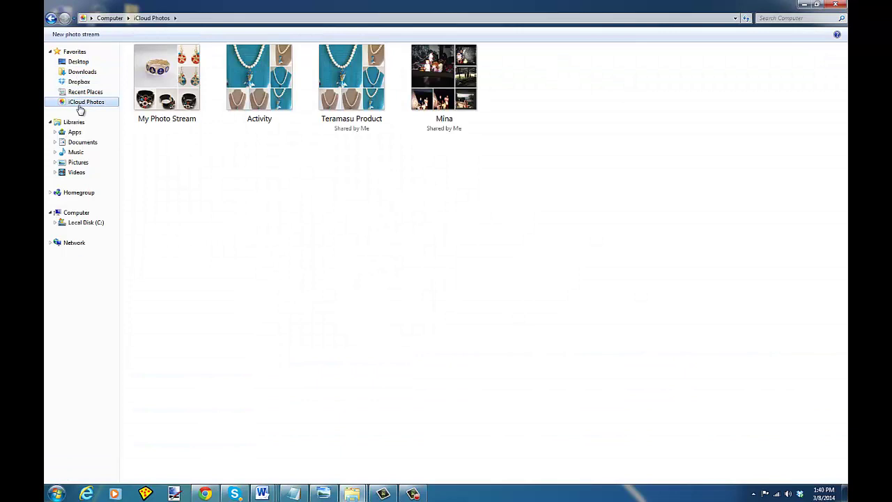
click(165, 75)
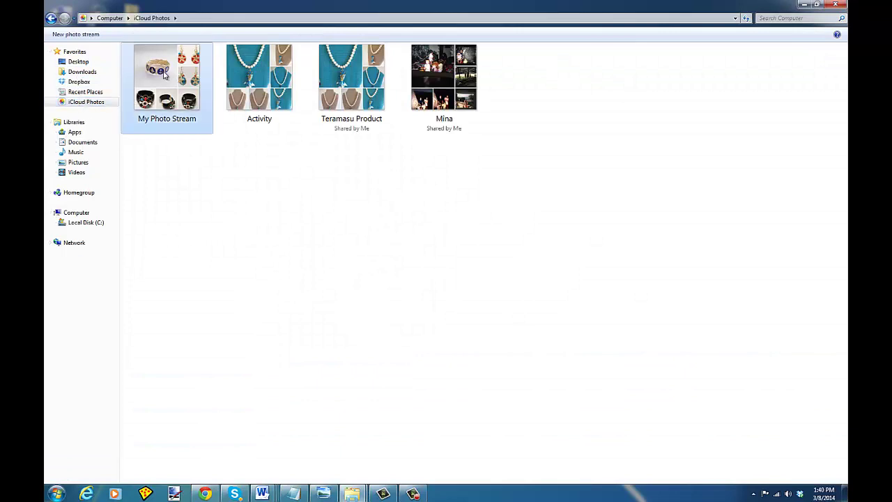
double_click(164, 74)
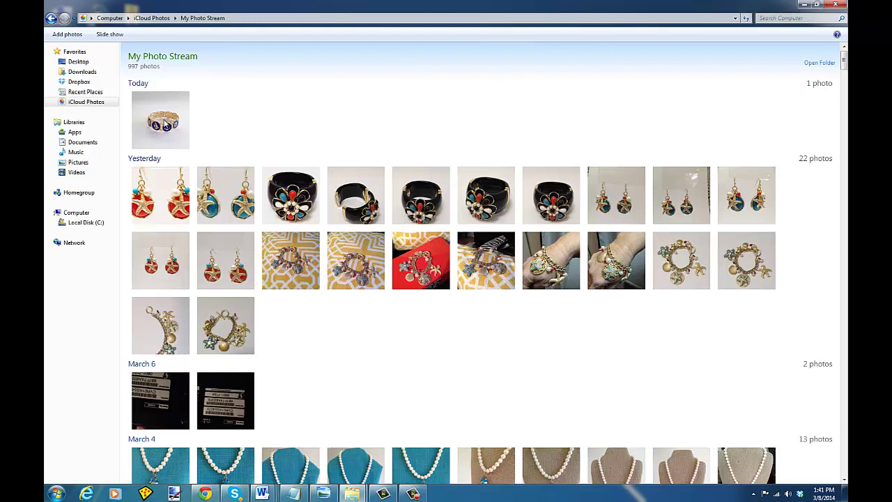
double_click(166, 124)
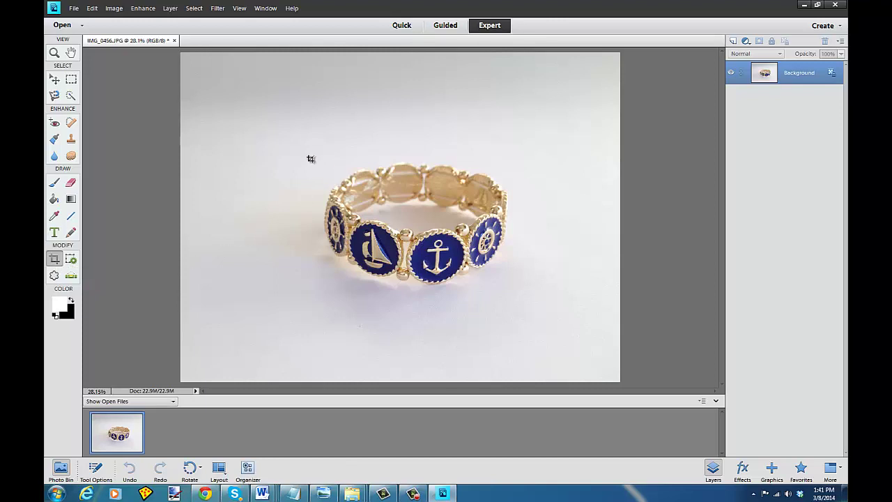
Crop tightly around the bracelet, pulling the left edge in closer, and commit the crop.
drag(304, 149, 519, 292)
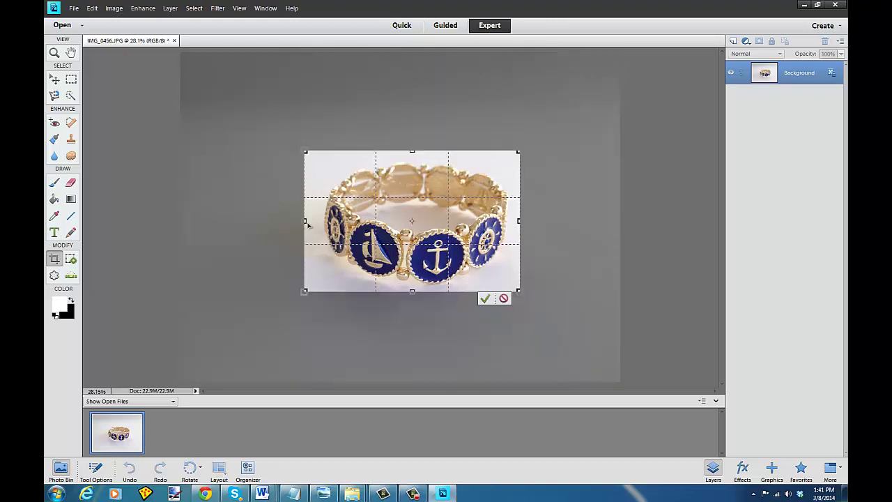
drag(306, 225, 318, 222)
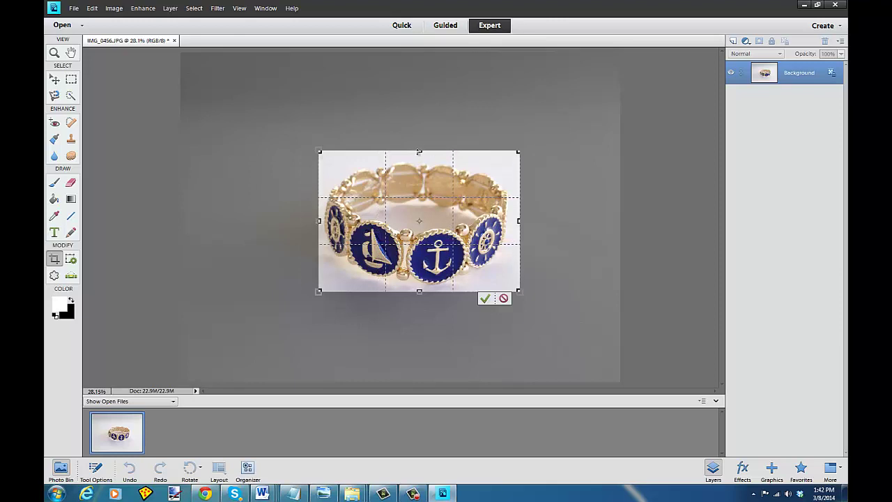
click(485, 299)
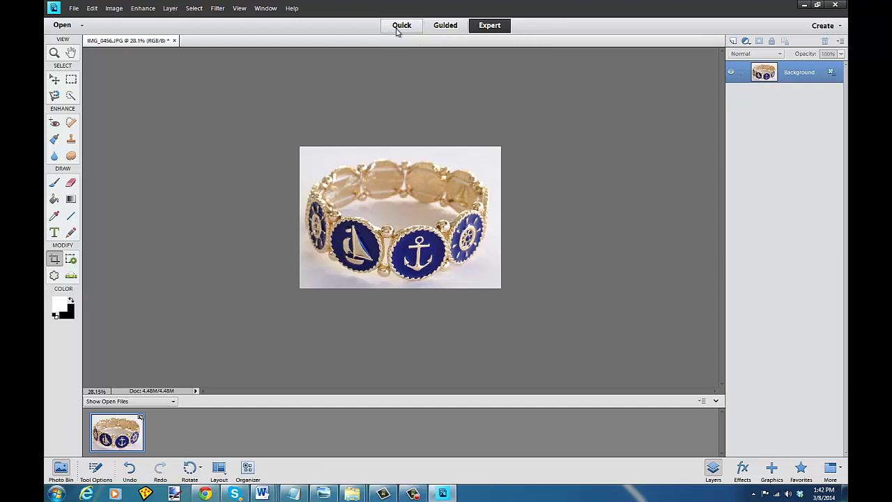
Resize the image to 1600 × 1124 pixels with Constrain Proportions on.
click(113, 9)
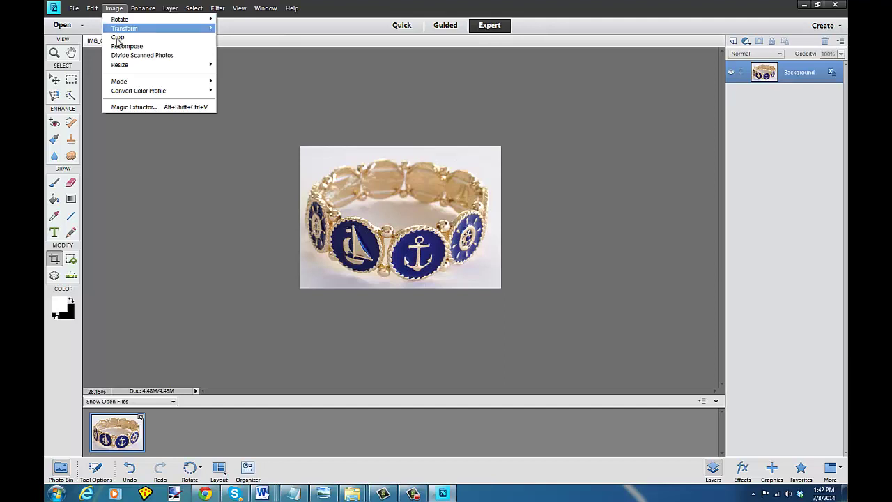
mouse_move(154, 68)
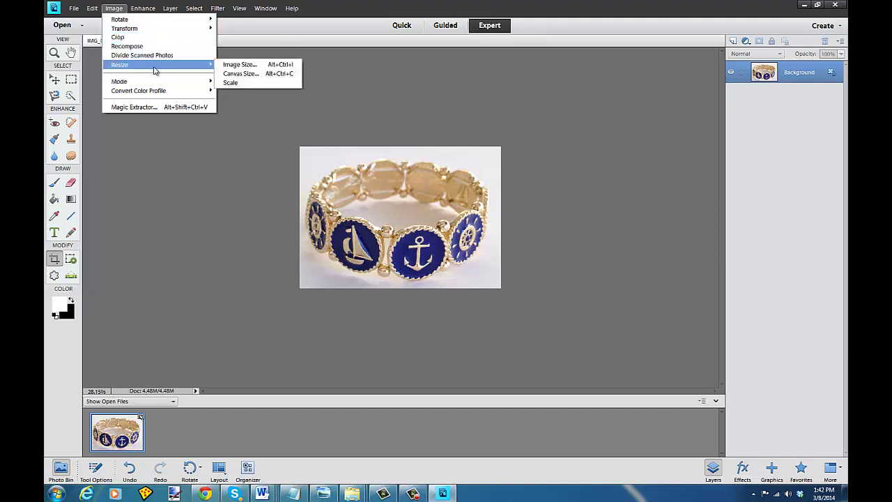
click(248, 65)
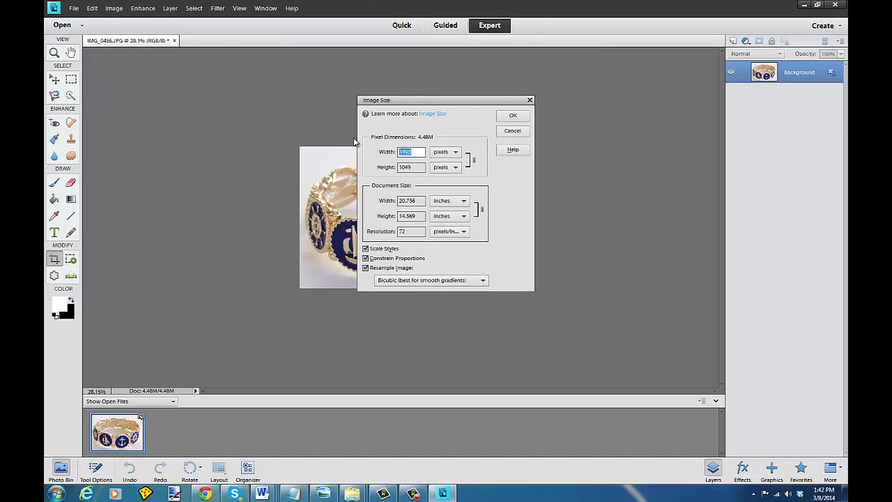
text(1600)
click(524, 116)
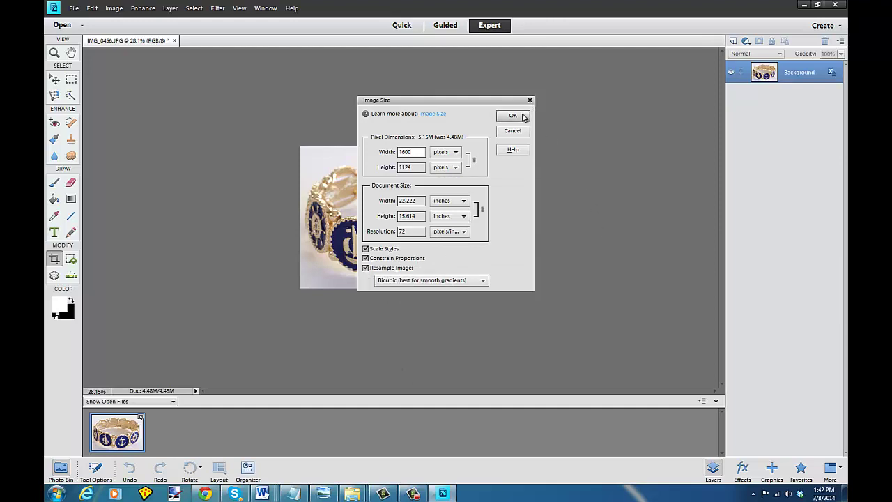
click(525, 117)
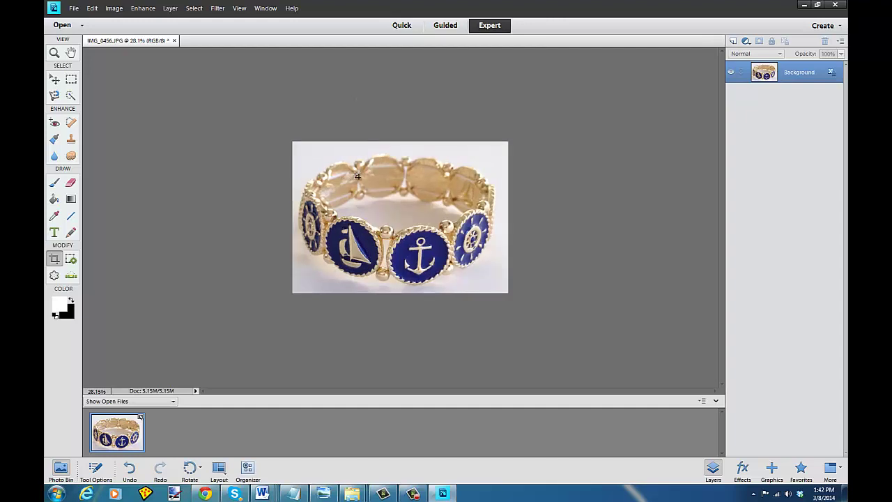
In Quick mode, set Exposure to +0.7, then return to the Expert workspace.
click(397, 28)
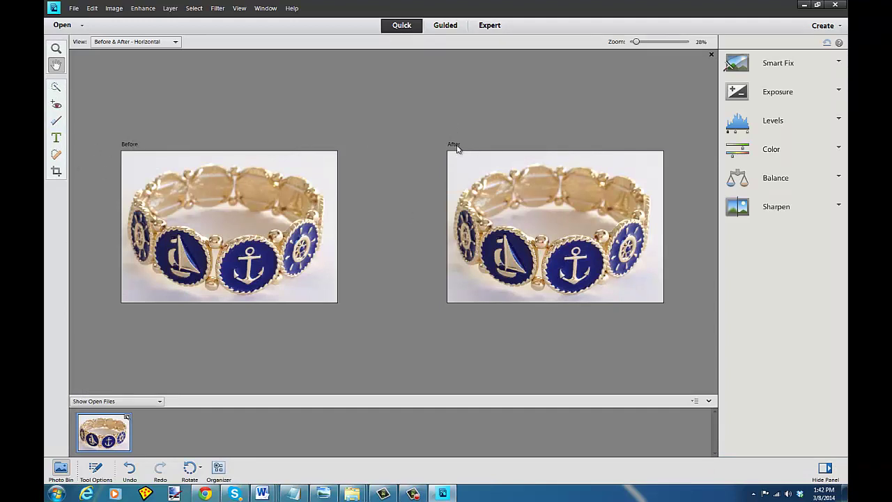
click(794, 94)
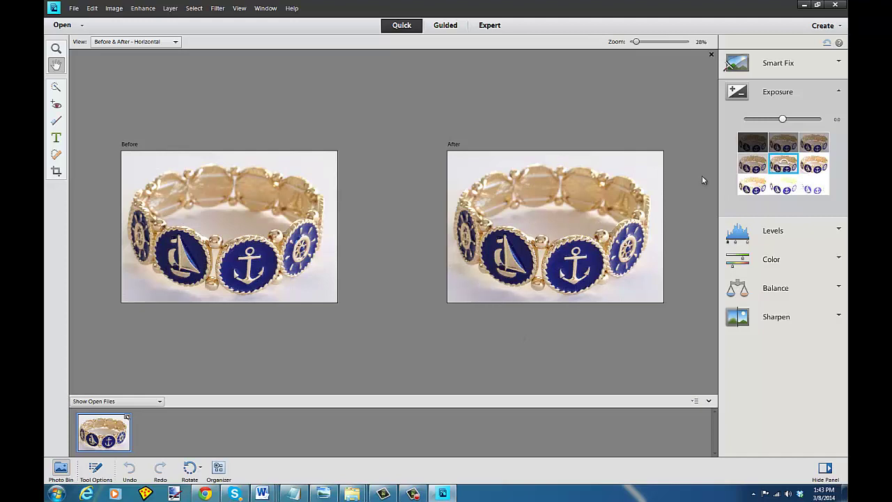
drag(782, 123, 788, 124)
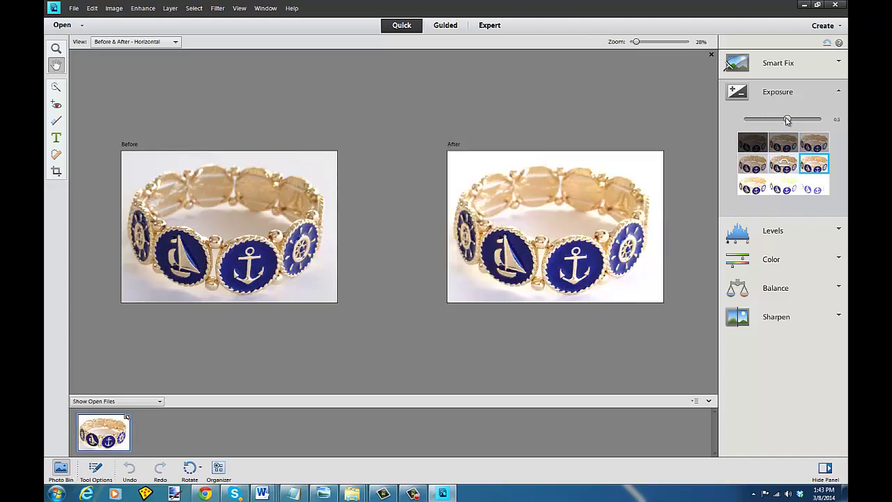
drag(787, 120, 791, 121)
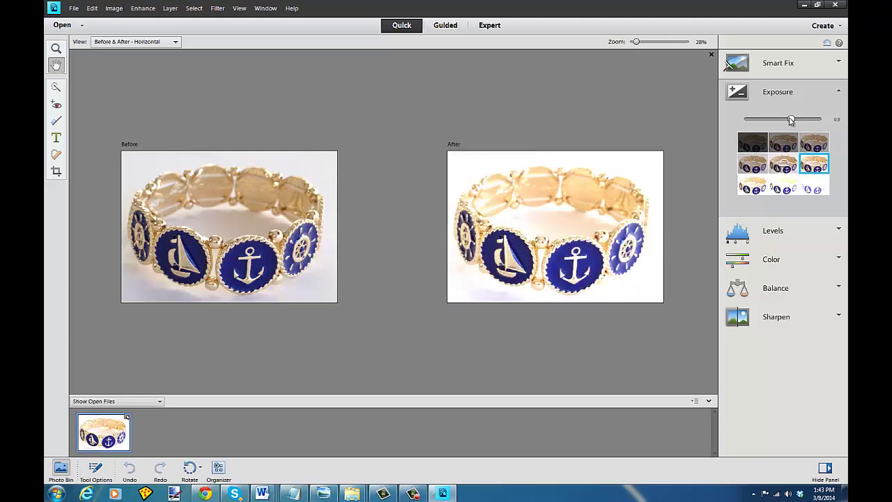
drag(791, 120, 788, 120)
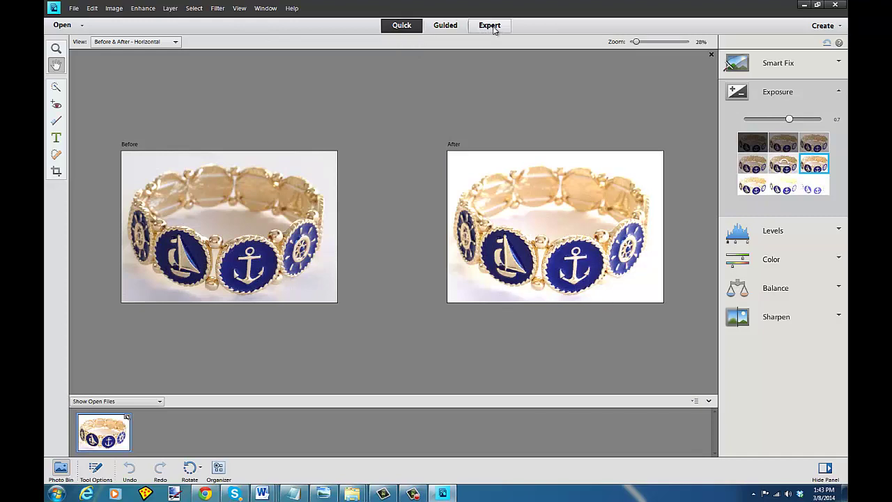
click(491, 26)
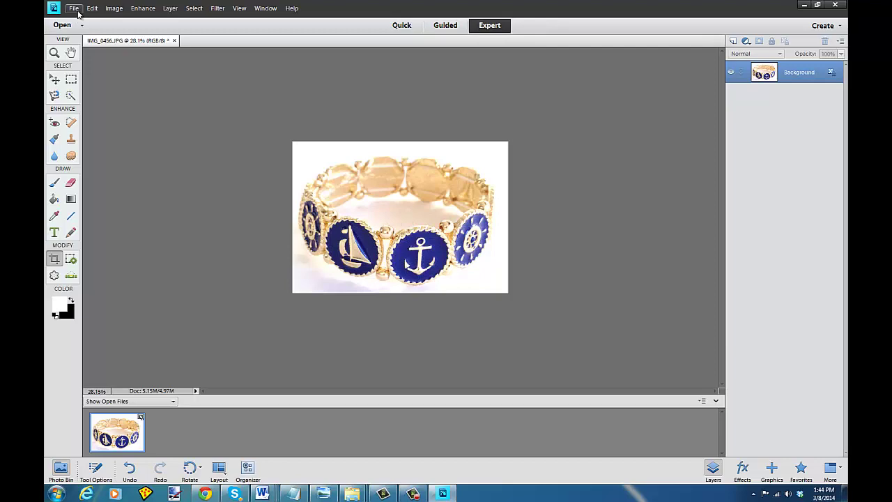
Start Save As to the Desktop and begin typing the new file name 'Anch'.
click(74, 9)
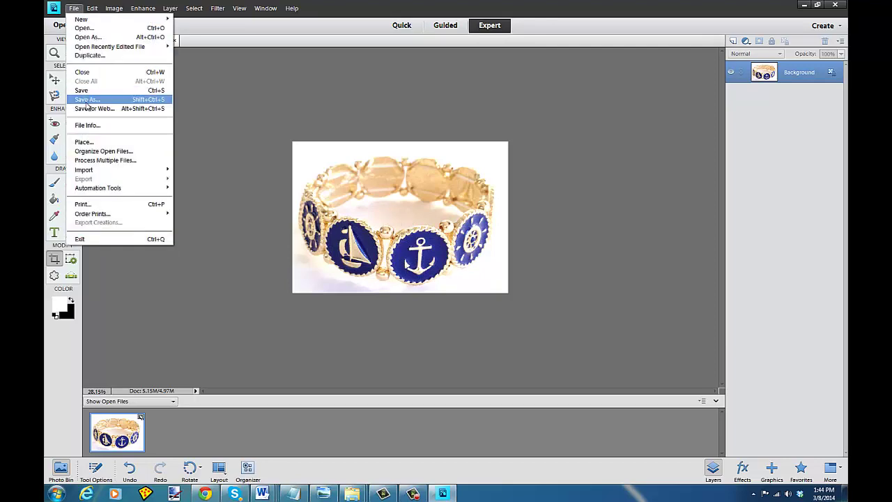
click(86, 102)
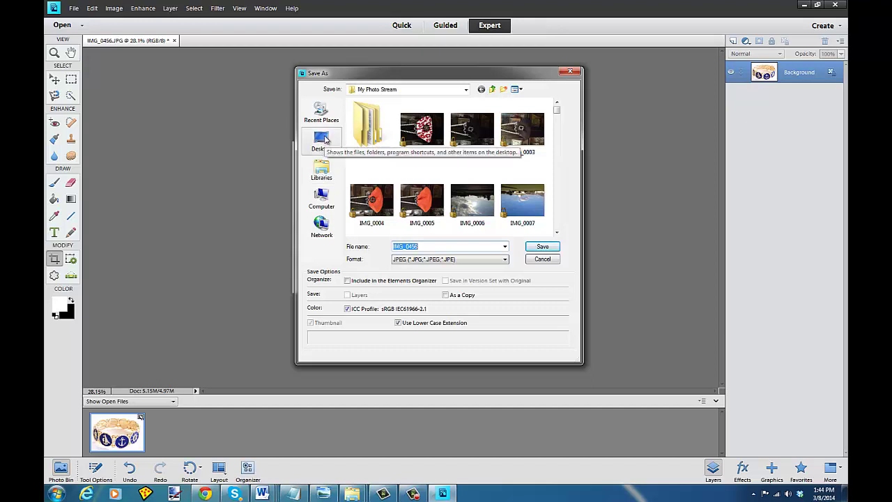
click(322, 139)
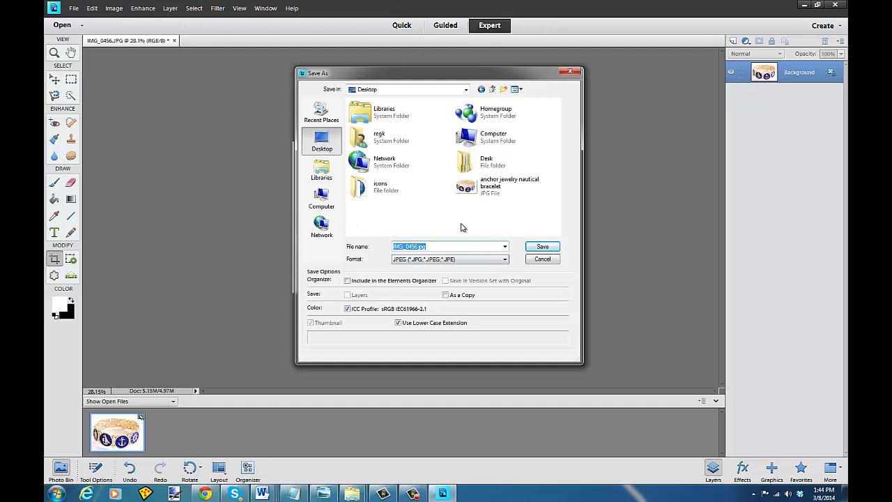
text(N)
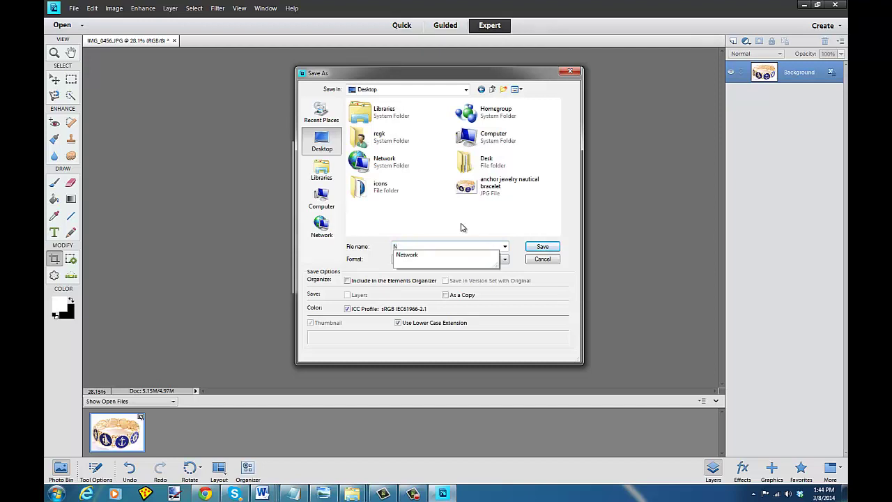
text(au)
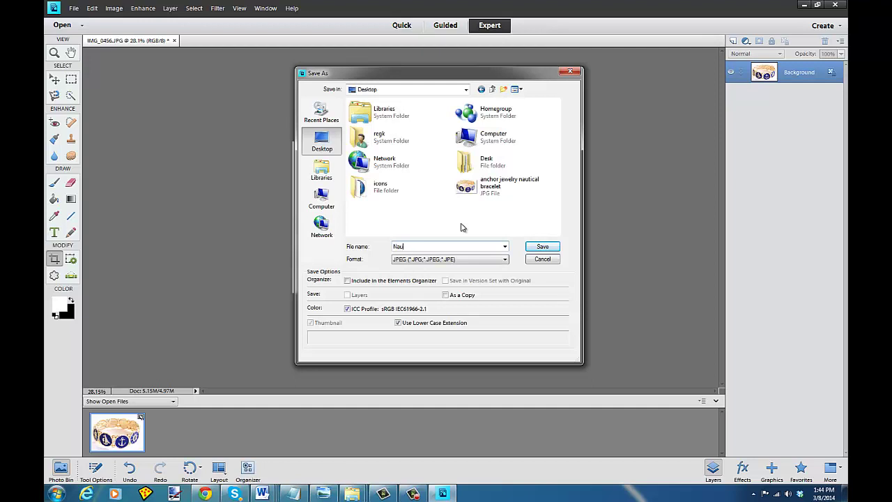
key(BackSpace)
key(BackSpace)
key(BackSpace)
text(An)
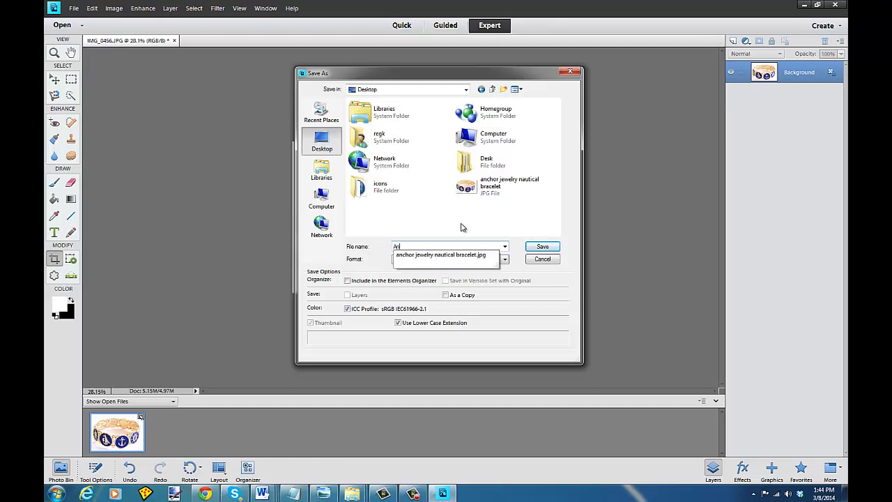
text(ch)
Pick 'anchor jewelry nautical bracelet.jpg' from the file name suggestions, keeping JPEG format.
click(418, 255)
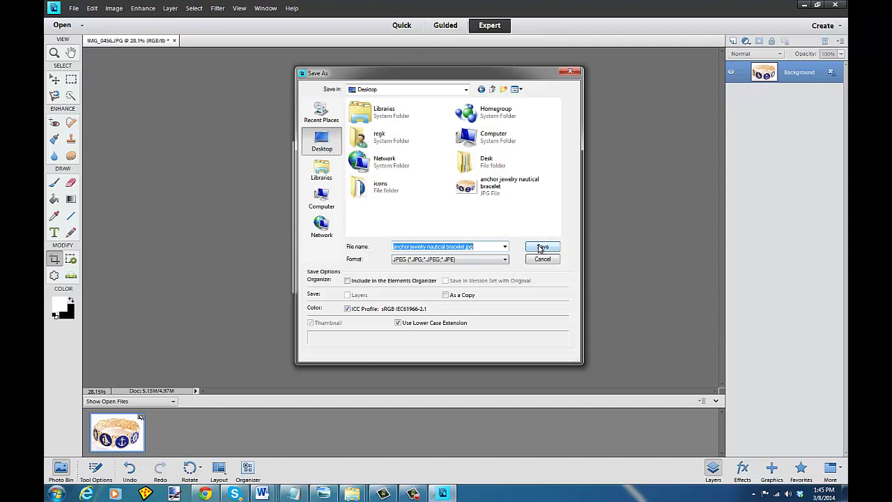
Save, replacing the existing file and accepting JPEG Options, then close Photoshop Elements and Explorer.
click(540, 248)
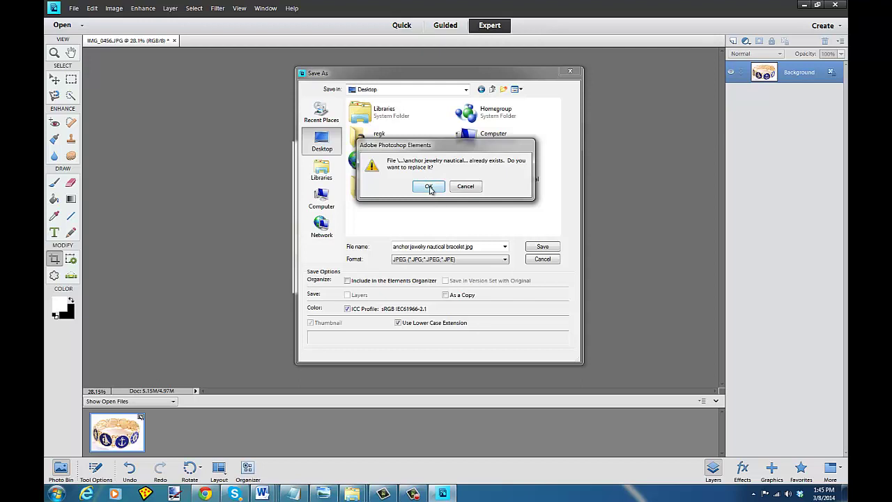
click(429, 187)
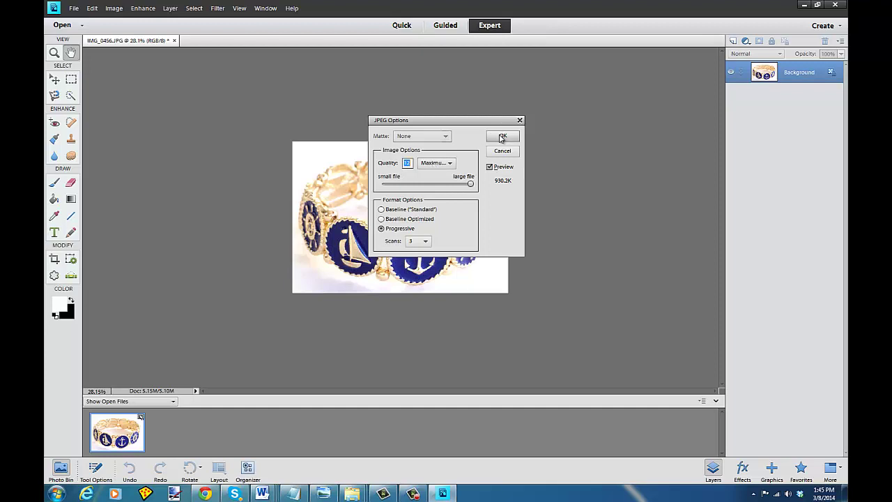
click(502, 137)
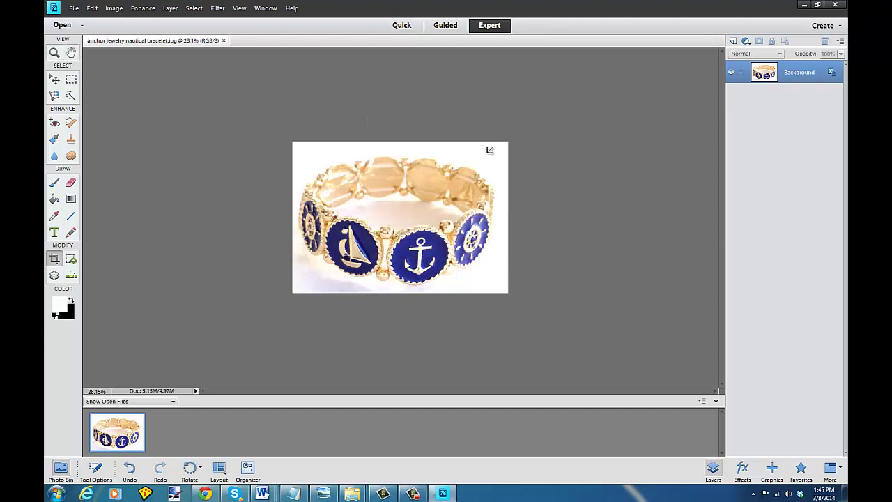
click(835, 5)
click(840, 5)
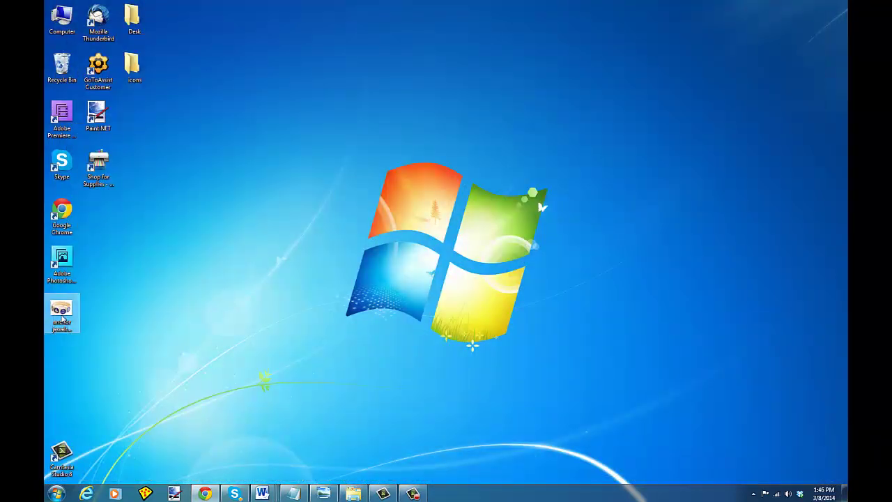
double_click(62, 318)
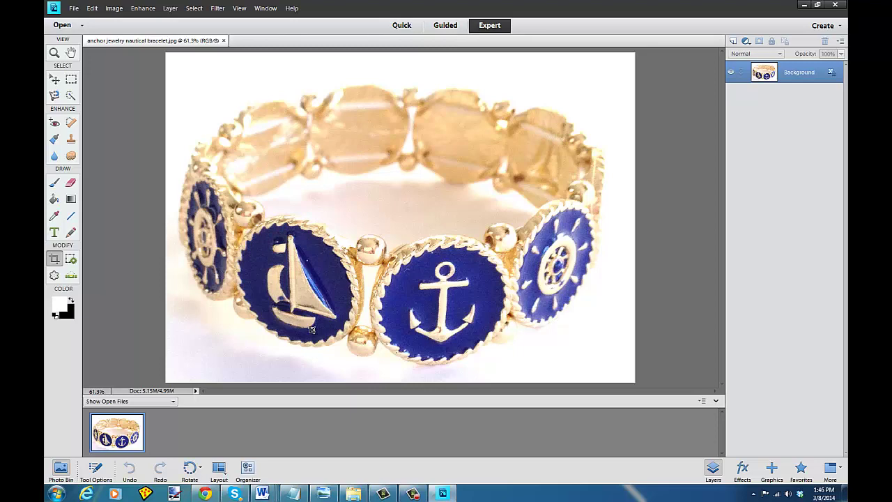
click(836, 5)
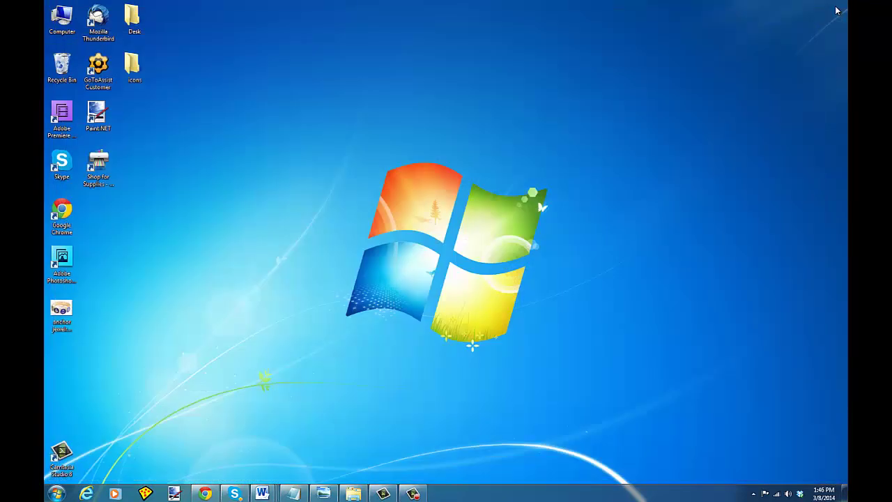